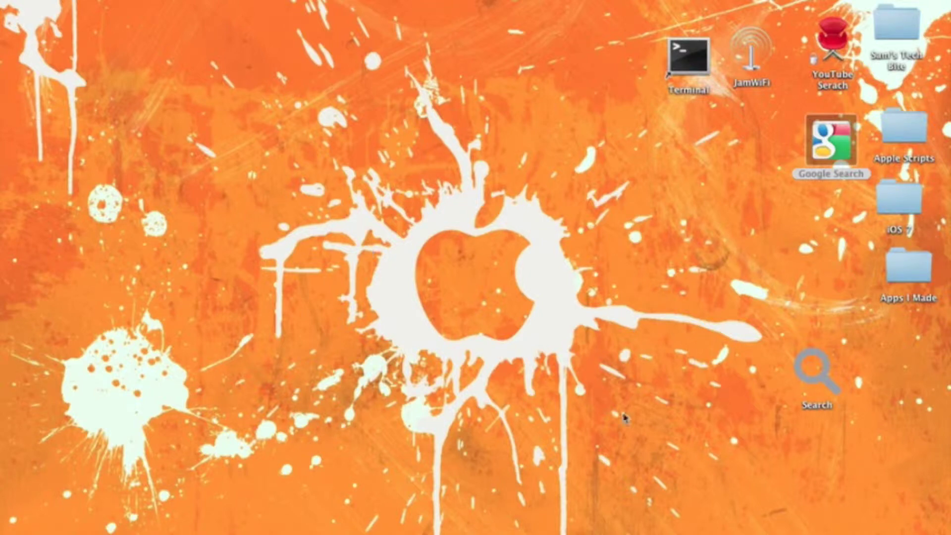
- Run the Search app, choose Bing and search for 'cats'
{"action": "left_click", "coordinate": [815, 373]}
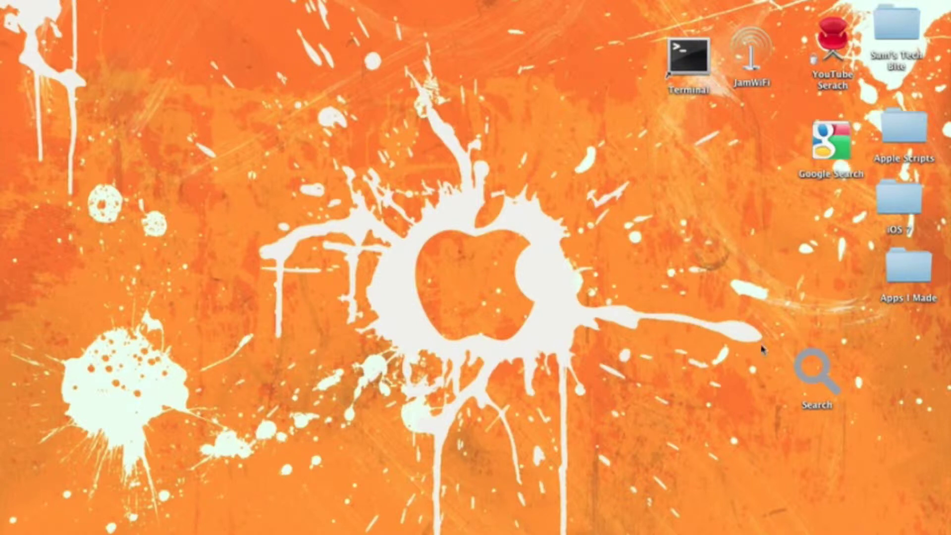
{"action": "left_click", "coordinate": [817, 375]}
{"action": "double_click", "coordinate": [816, 384]}
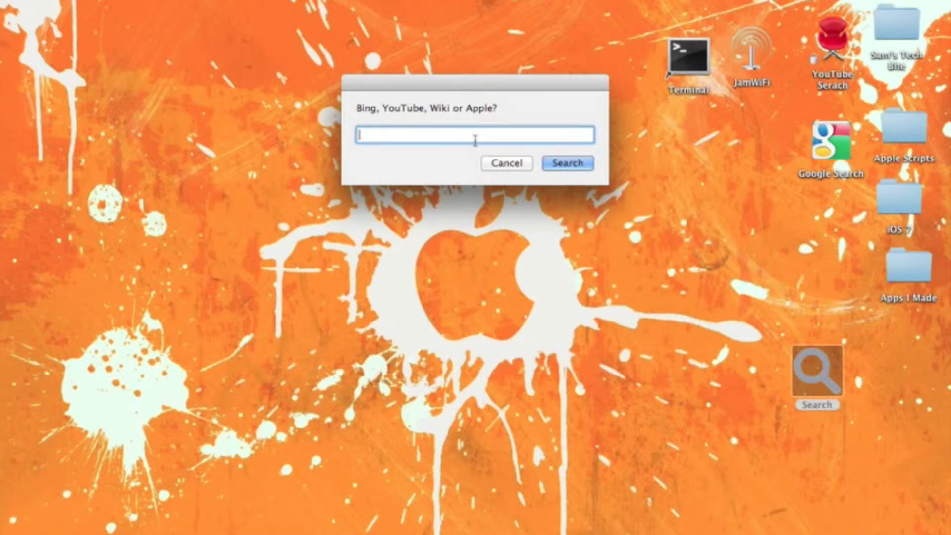
{"action": "type", "text": "Bing"}
{"action": "left_click", "coordinate": [581, 163]}
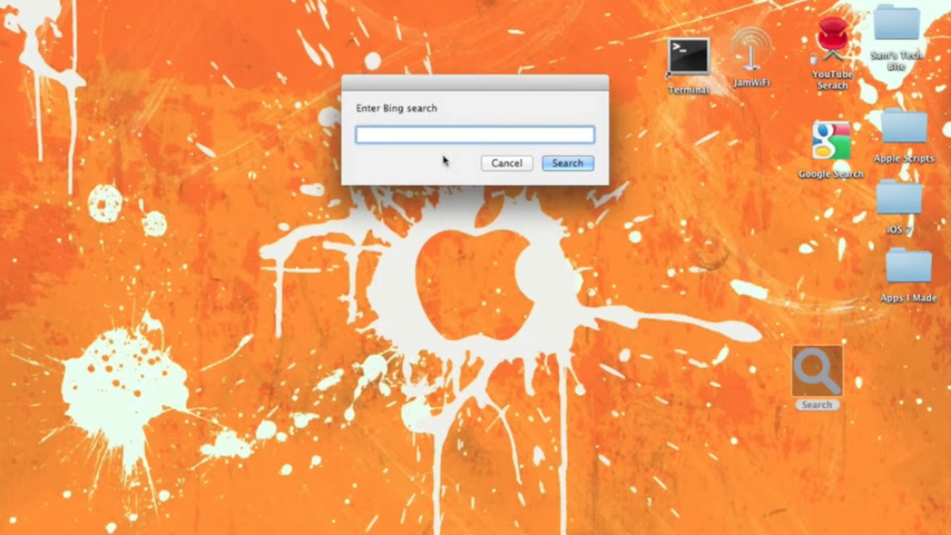
{"action": "type", "text": "cats"}
{"action": "key", "text": "Return"}
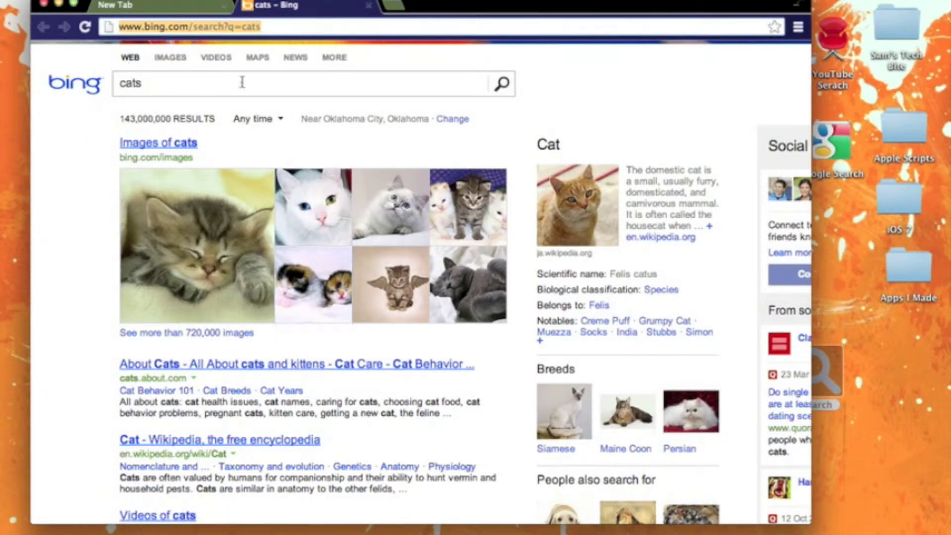
- Close the Bing 'cats' results tab and the Chrome window
{"action": "left_click", "coordinate": [368, 5]}
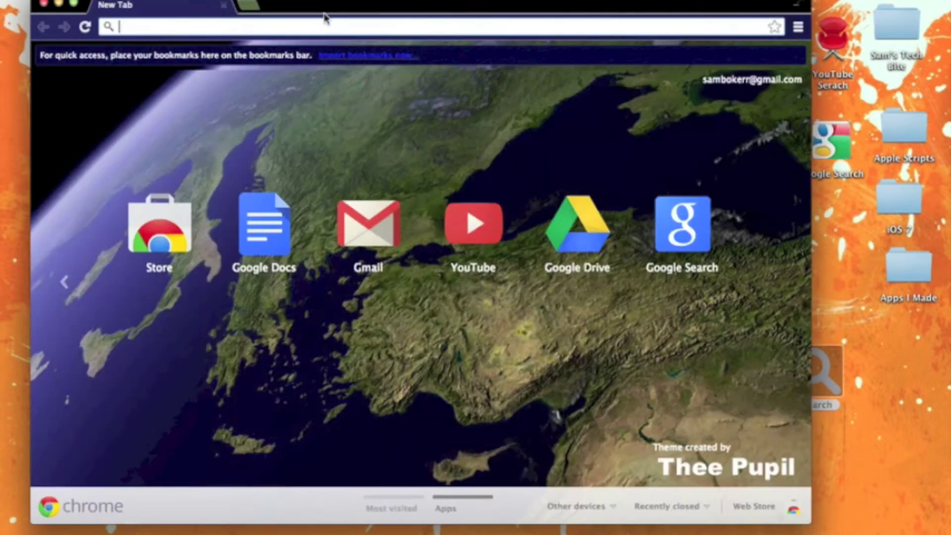
{"action": "left_click", "coordinate": [45, 6]}
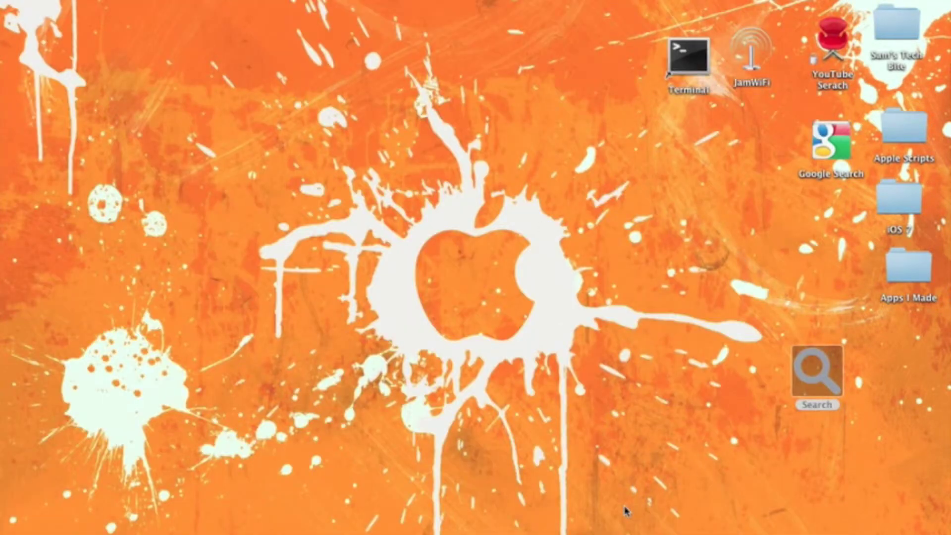
{"action": "mouse_move", "coordinate": [565, 505]}
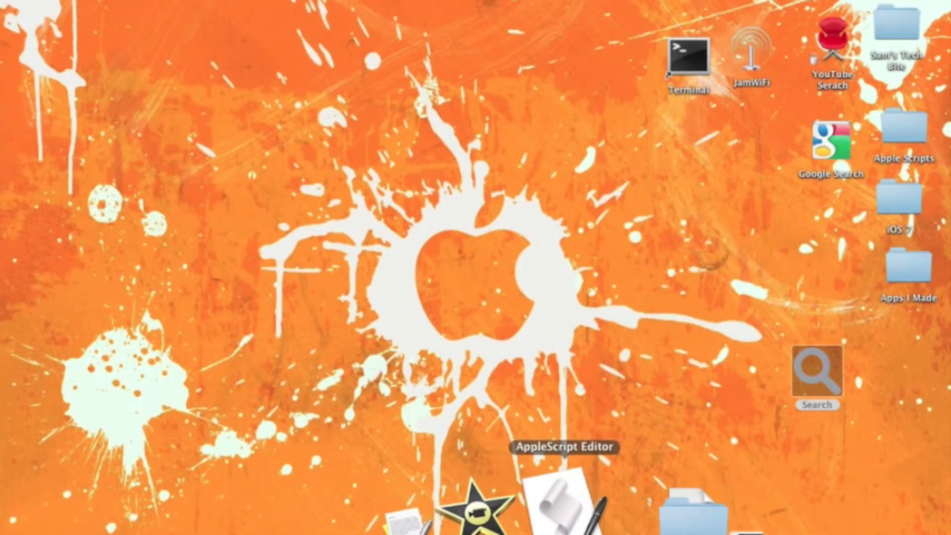
- Launch AppleScript Editor from the Dock
{"action": "left_click", "coordinate": [565, 495]}
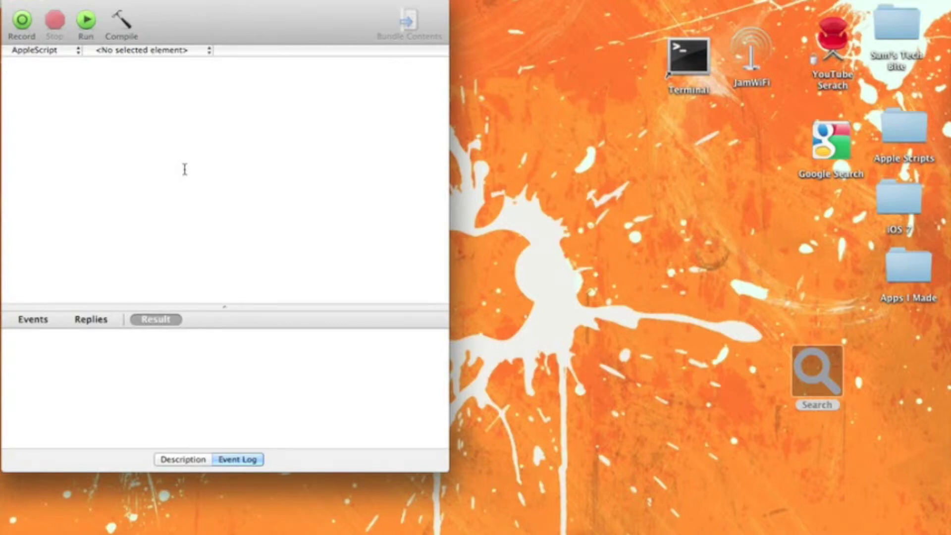
- Paste the search script, compile it and start a test run
{"action": "key", "text": "super+v"}
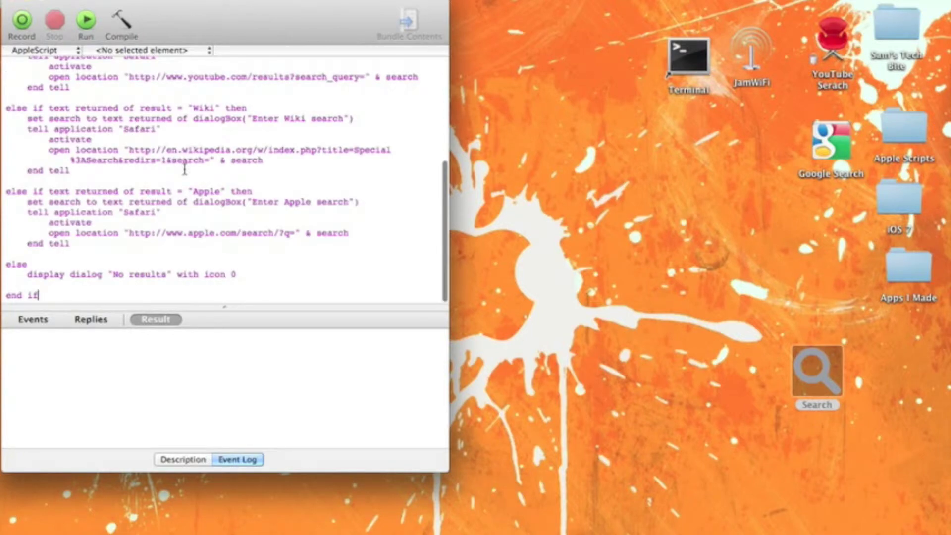
{"action": "left_click", "coordinate": [126, 26]}
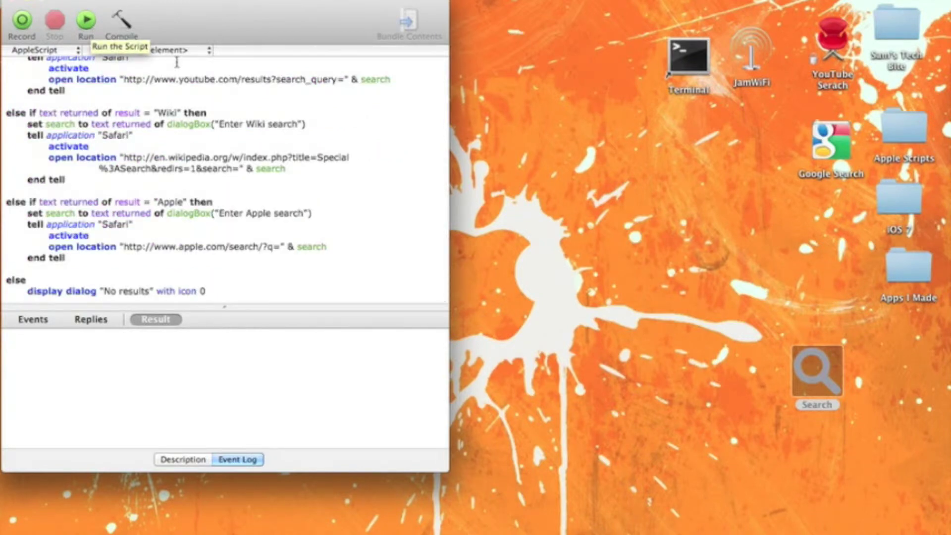
{"action": "left_click", "coordinate": [87, 21]}
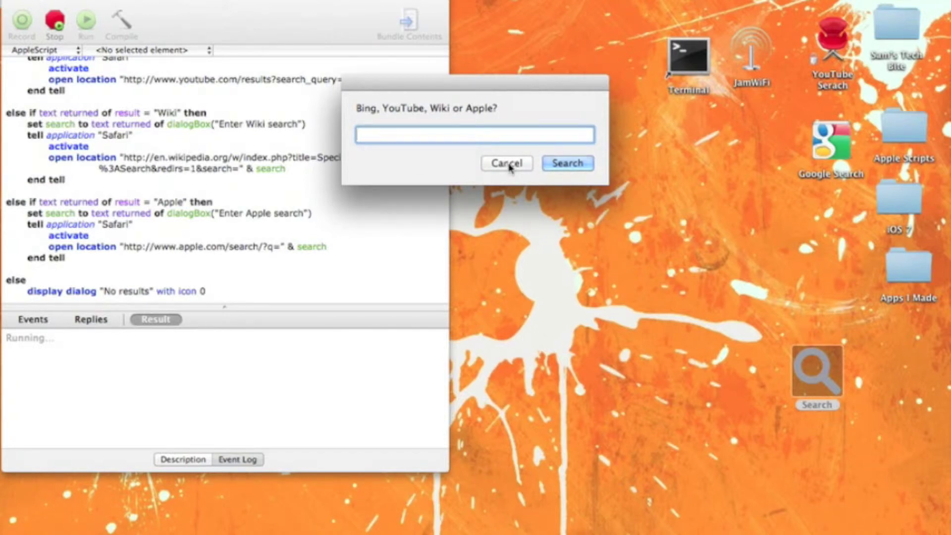
- Cancel the script's site dialog so the result reports User canceled
{"action": "left_click", "coordinate": [59, 2]}
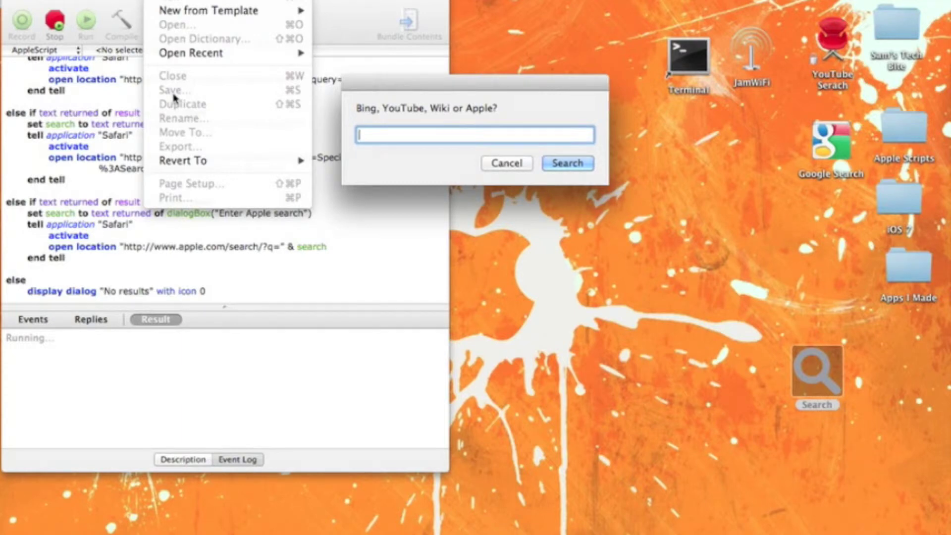
{"action": "left_click", "coordinate": [174, 103]}
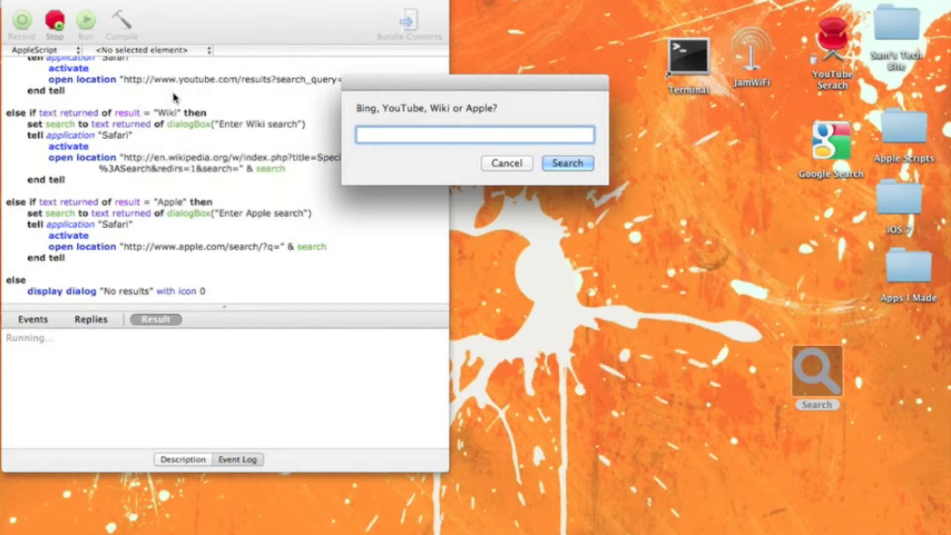
{"action": "left_click", "coordinate": [506, 163]}
{"action": "right_click", "coordinate": [817, 372]}
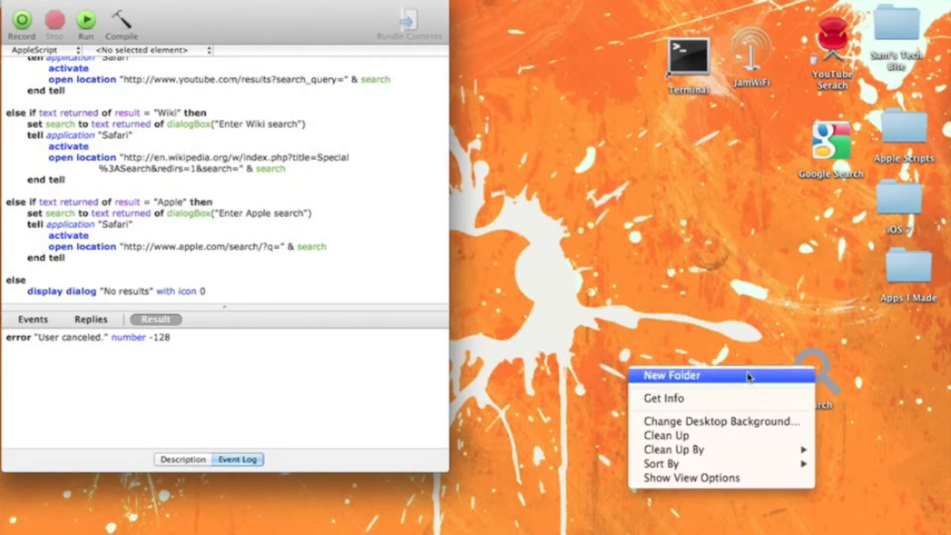
- Show the Get Info window for Search.app from its desktop context menu
{"action": "left_click", "coordinate": [830, 396]}
{"action": "left_click", "coordinate": [818, 372]}
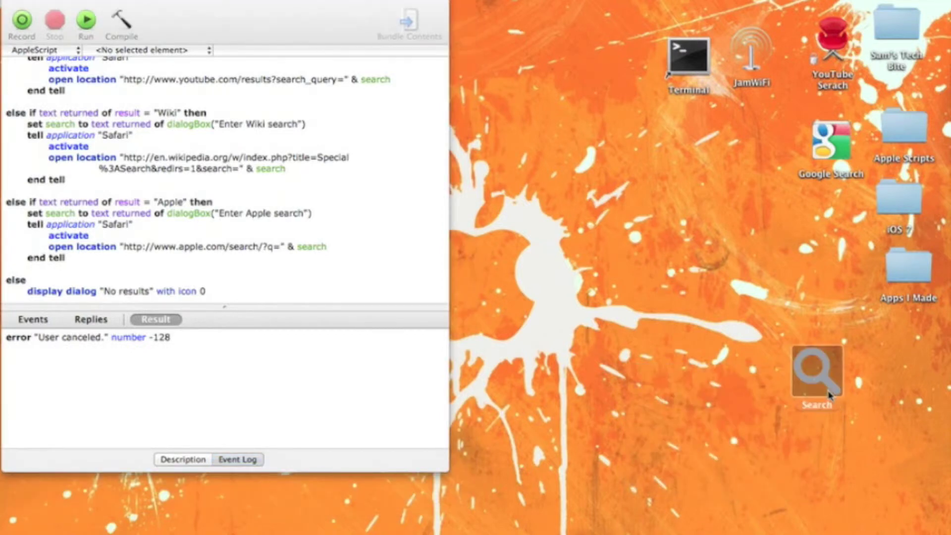
{"action": "right_click", "coordinate": [818, 371]}
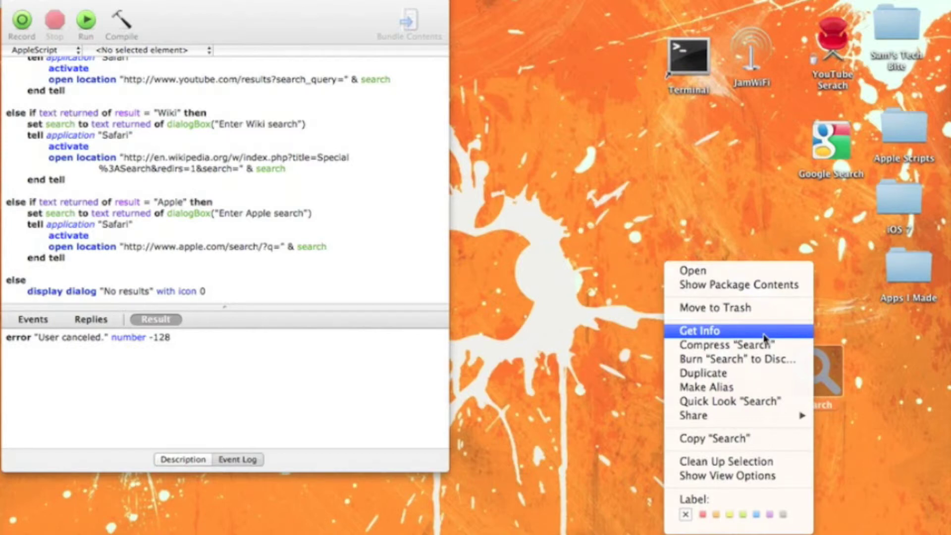
{"action": "left_click", "coordinate": [764, 331]}
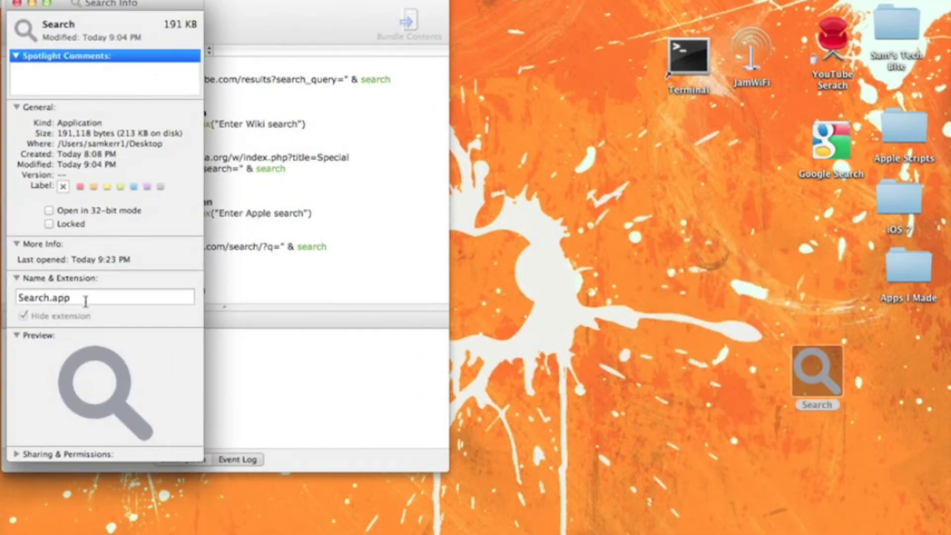
{"action": "left_click", "coordinate": [86, 301]}
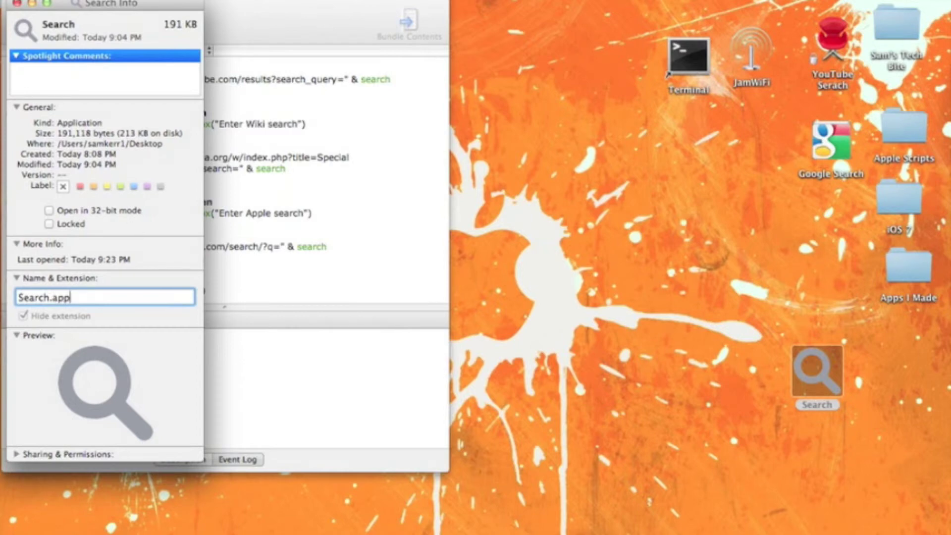
{"action": "left_click", "coordinate": [26, 32]}
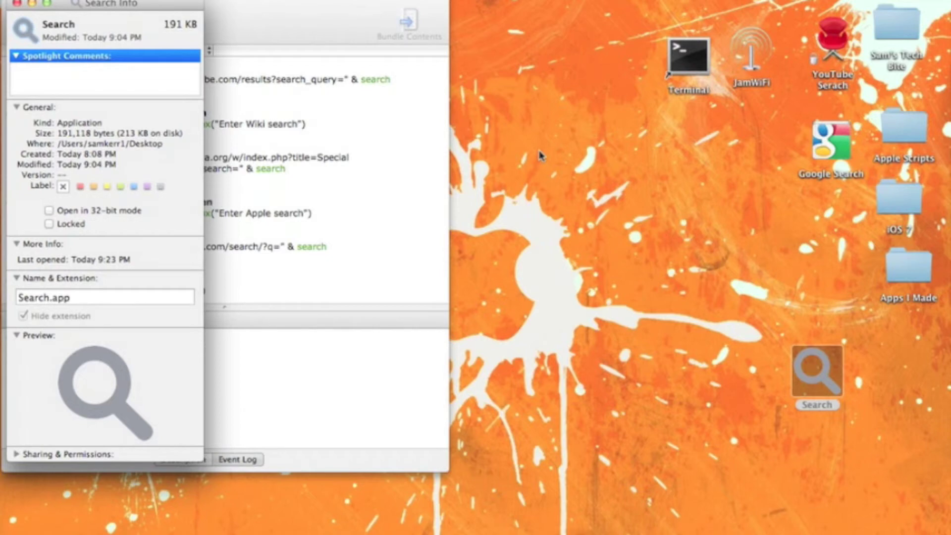
{"action": "left_click", "coordinate": [27, 32]}
{"action": "left_click", "coordinate": [18, 5]}
{"action": "left_click", "coordinate": [323, 29]}
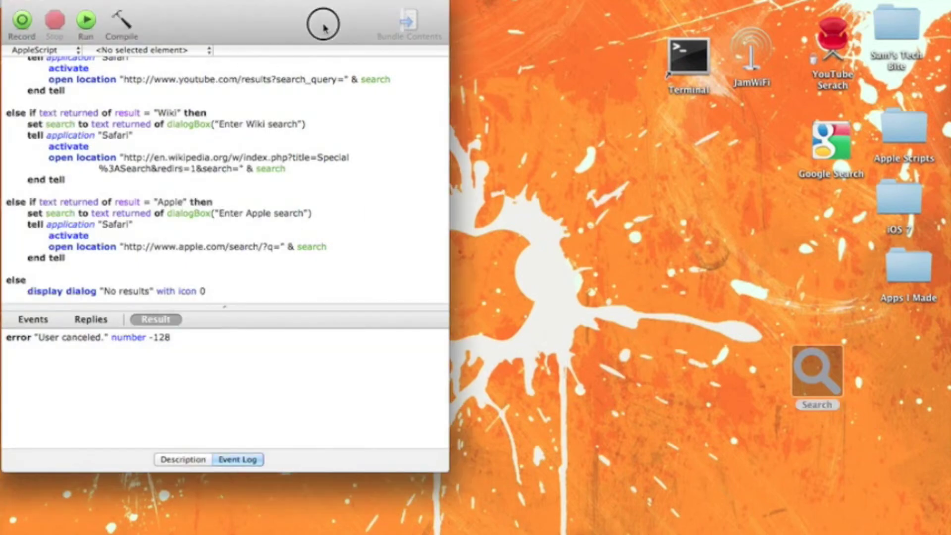
- Close the untitled search script window, choosing Don't Save
{"action": "left_click", "coordinate": [11, 6]}
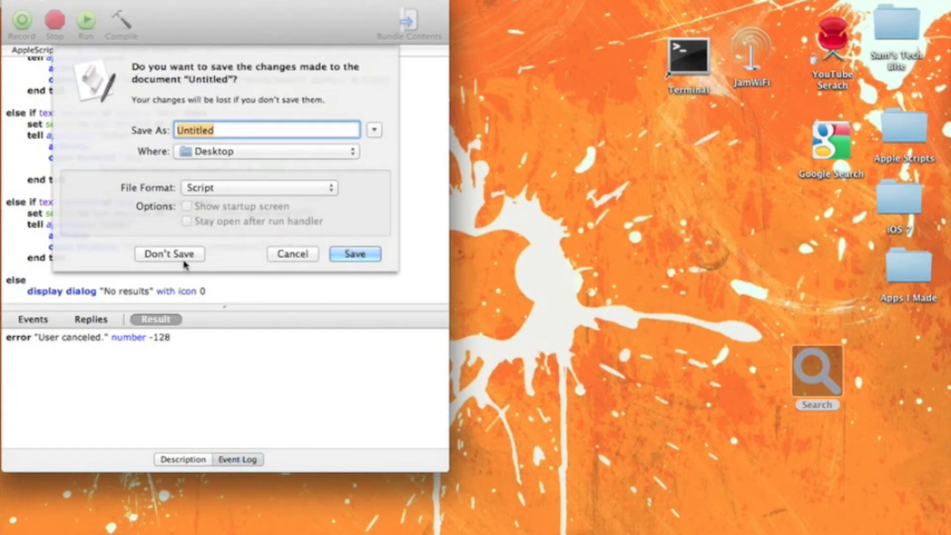
{"action": "left_click", "coordinate": [170, 254]}
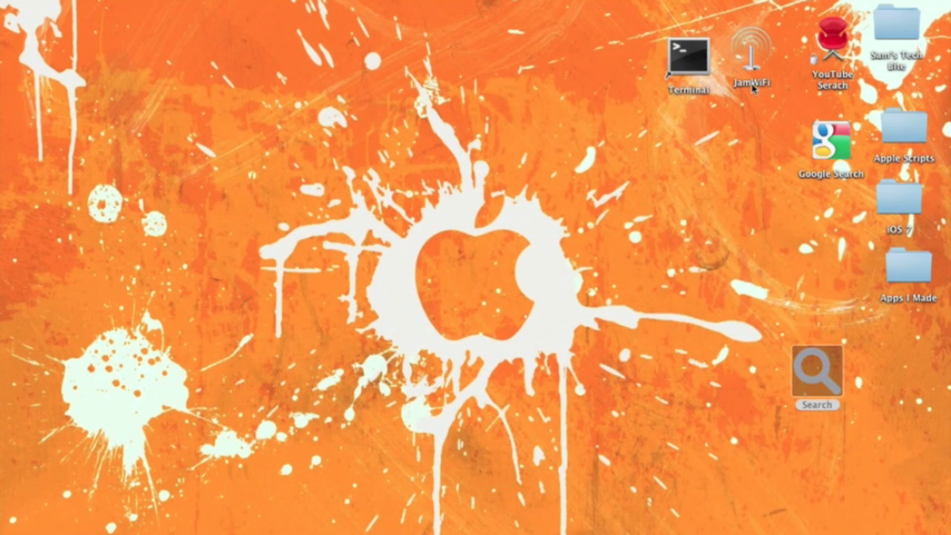